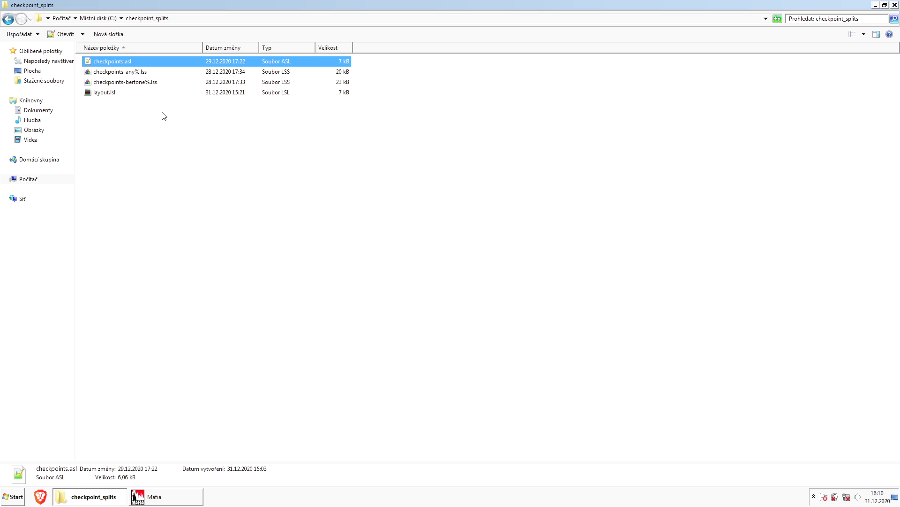
# Inspect the any% and bertone% splits files and the checkpoints.asl script in the folder
pyautogui.click(145, 74)
pyautogui.click(145, 85)
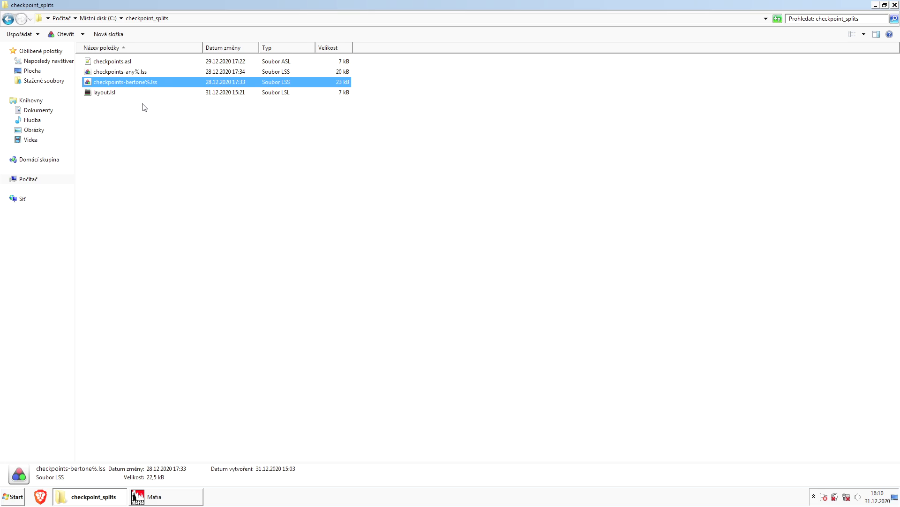
pyautogui.click(121, 63)
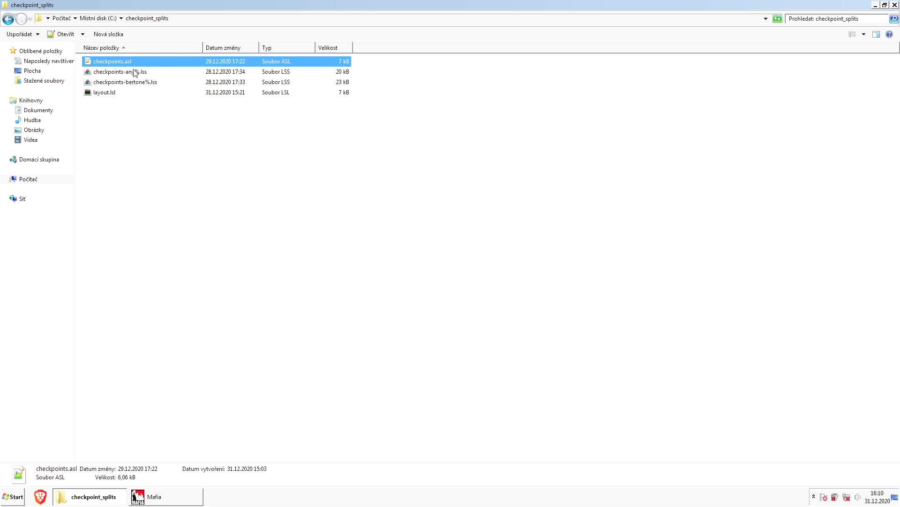
pyautogui.moveTo(374, 85); pyautogui.dragTo(279, 63)
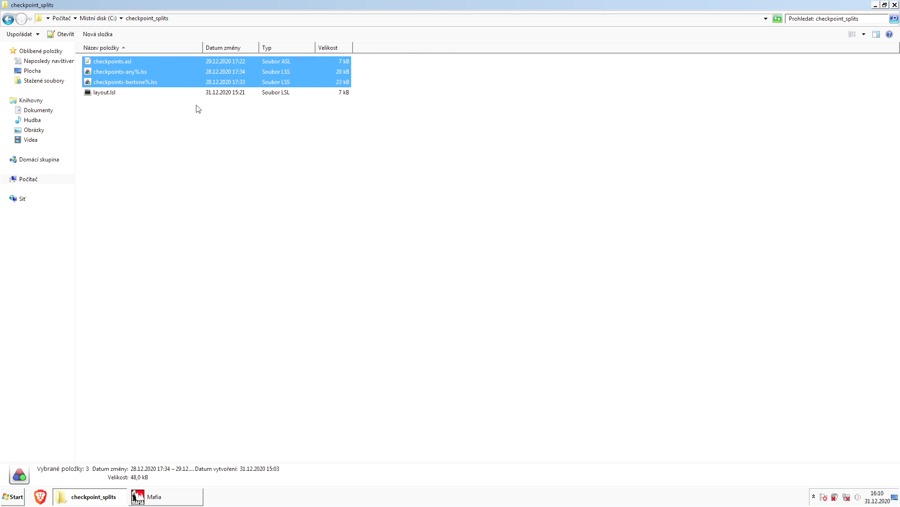
pyautogui.click(440, 139)
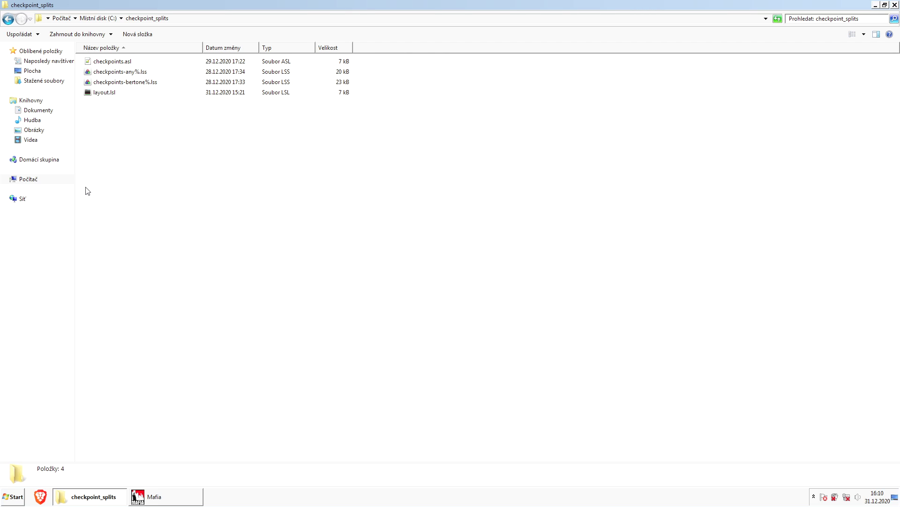
# Duplicate layout.lsl as layout-checkpoints.lsl, then select checkpoints-any%.lss
pyautogui.click(103, 94)
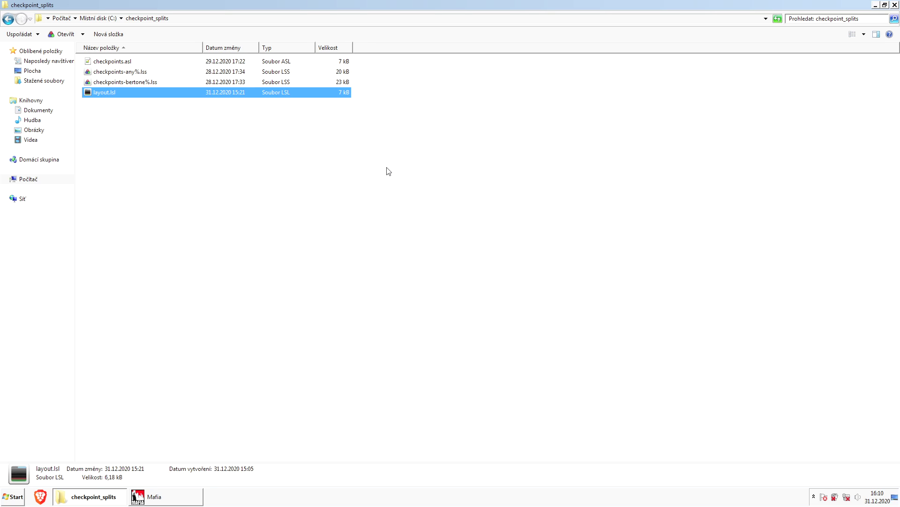
pyautogui.hotkey('ctrl', 'v')
pyautogui.press('F2')
pyautogui.press('End')
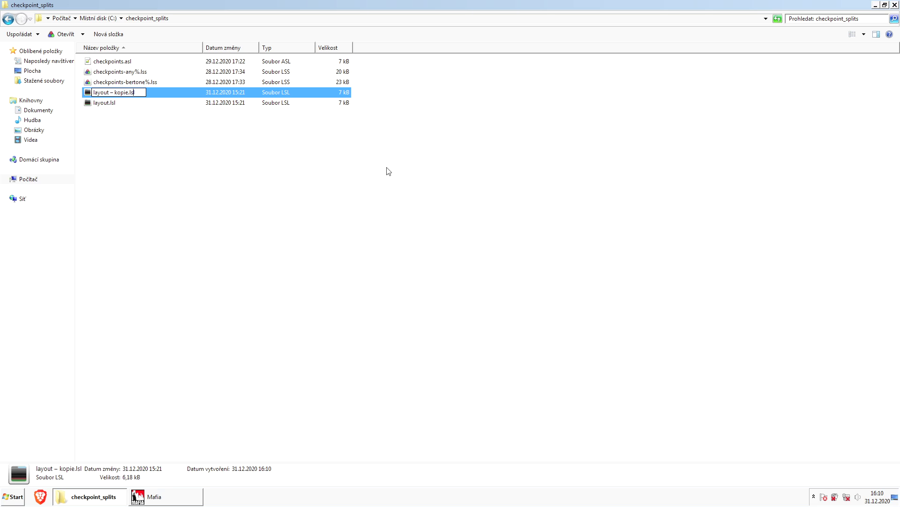
pyautogui.press('BackSpace')
pyautogui.press('BackSpace')
pyautogui.press('BackSpace')
pyautogui.press('BackSpace')
pyautogui.press('BackSpace')
pyautogui.press('BackSpace')
pyautogui.press('BackSpace')
pyautogui.press('BackSpace')
pyautogui.write('-checkpoints')
pyautogui.press('Return')
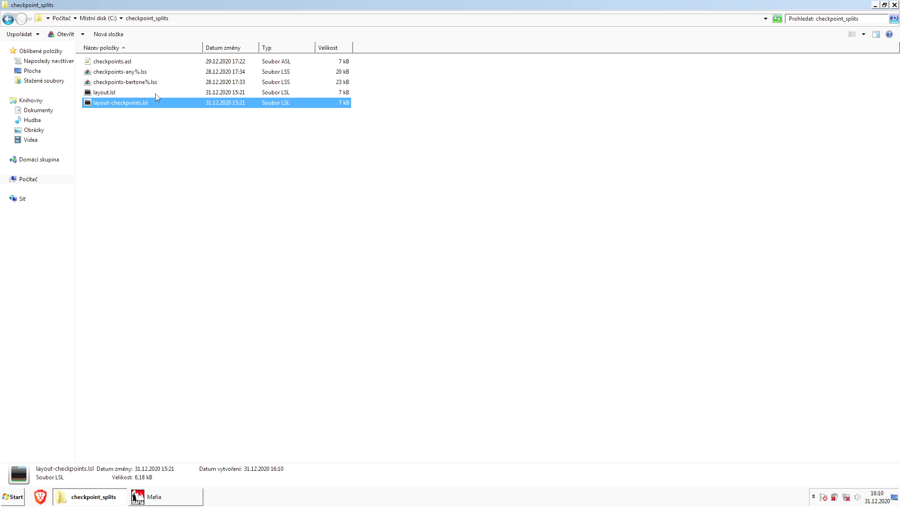
pyautogui.click(135, 73)
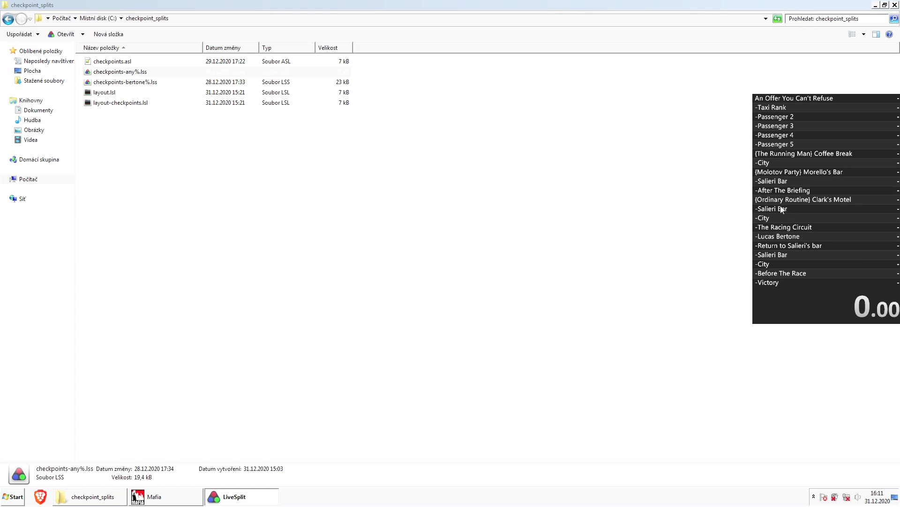
# Load layout-checkpoints.lsl into LiveSplit through Open Layout > From File
pyautogui.scroll(-1, 799, 150)
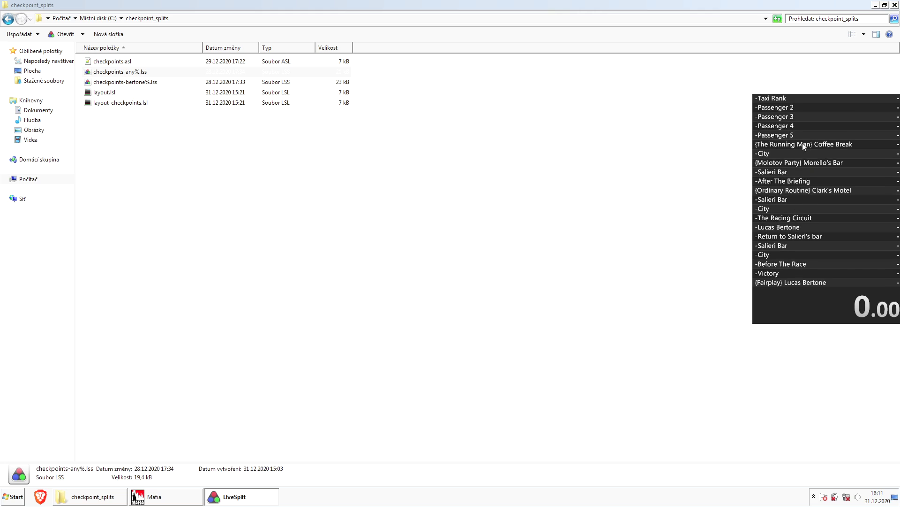
pyautogui.rightClick(803, 142)
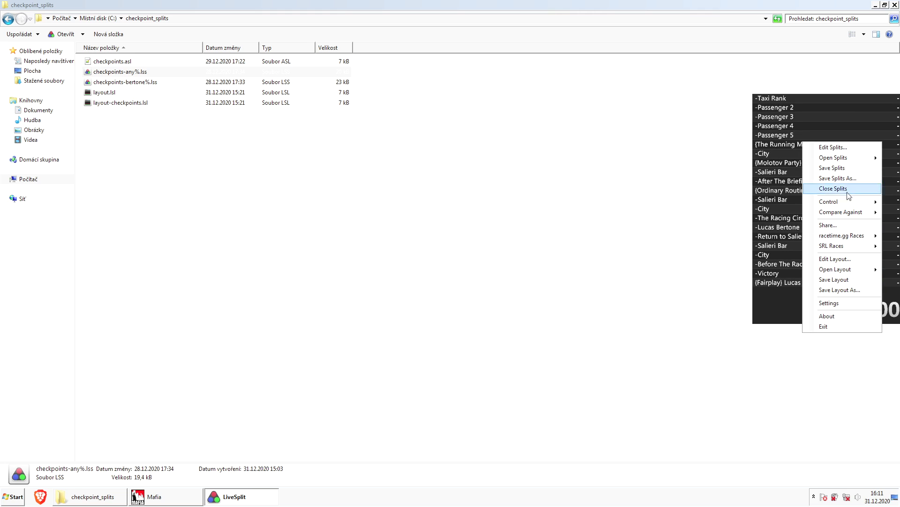
pyautogui.moveTo(858, 270)
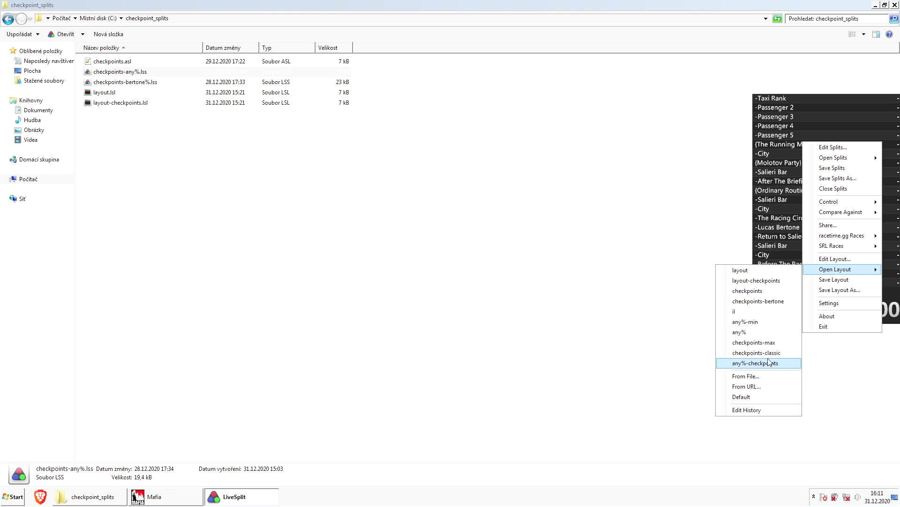
pyautogui.click(756, 376)
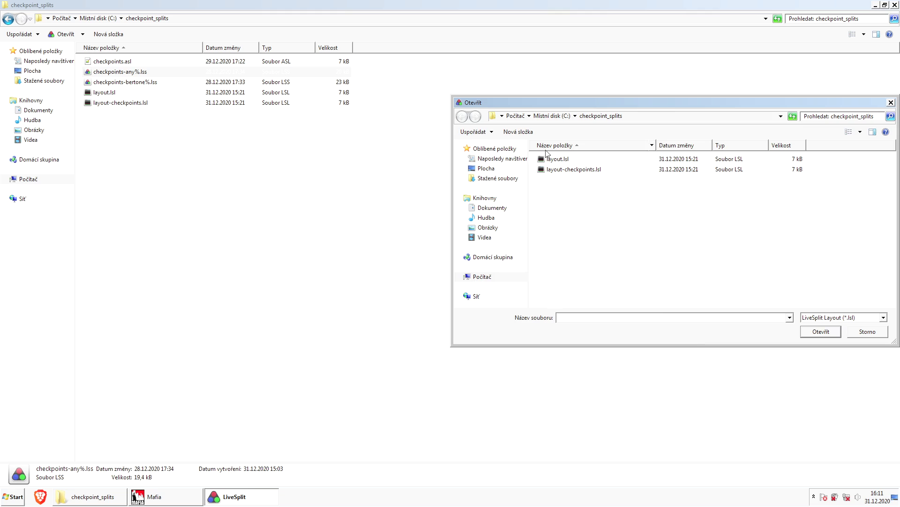
pyautogui.click(592, 173)
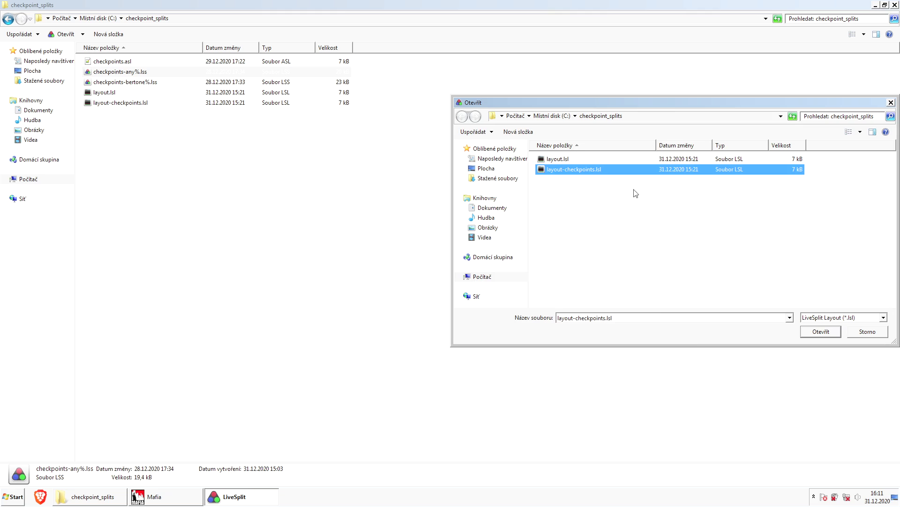
pyautogui.click(831, 333)
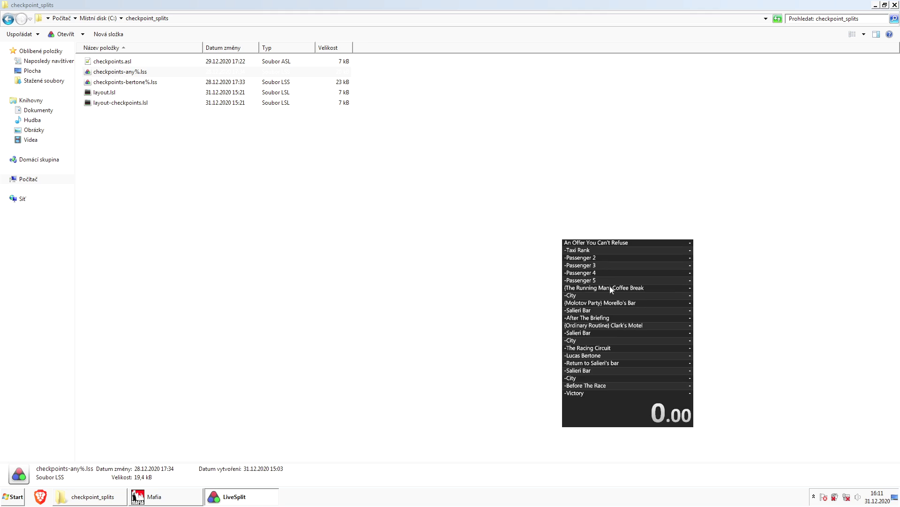
# In the layout editor, replace the Splits component with a Subsplits component above the Timer
pyautogui.rightClick(590, 255)
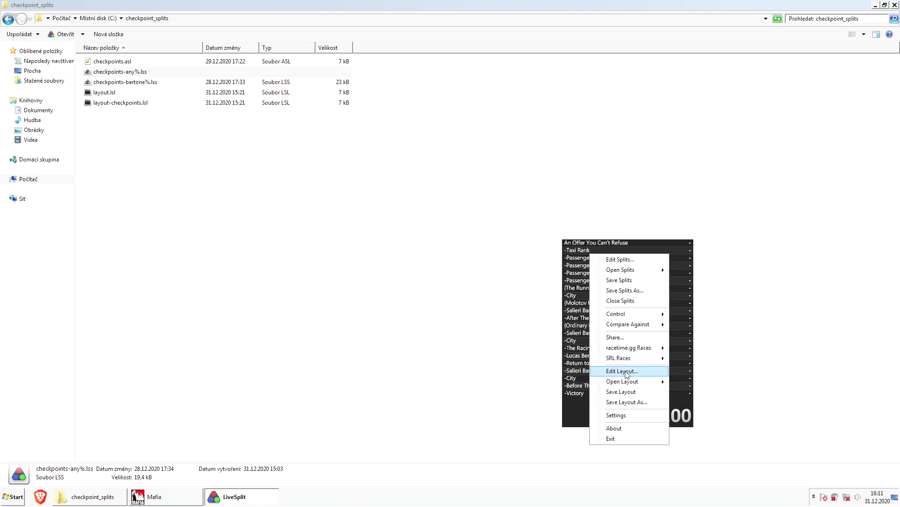
pyautogui.click(638, 371)
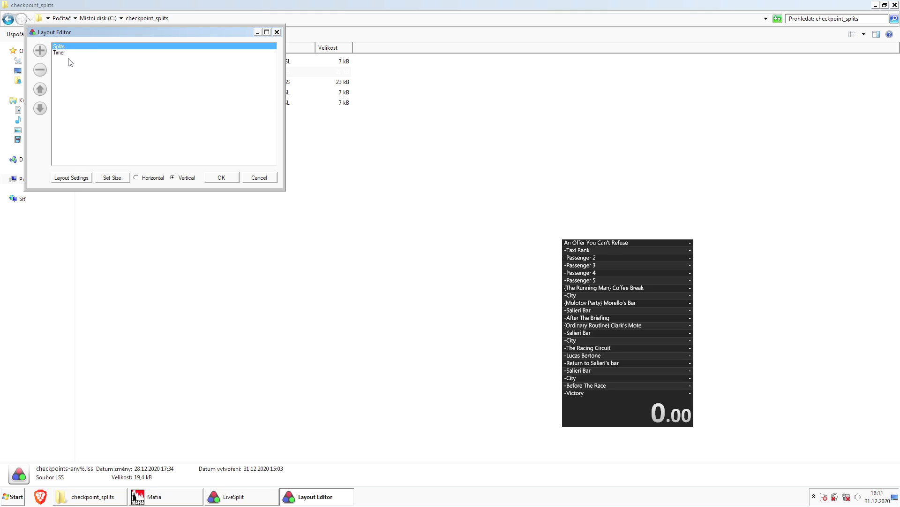
pyautogui.click(60, 48)
pyautogui.click(40, 71)
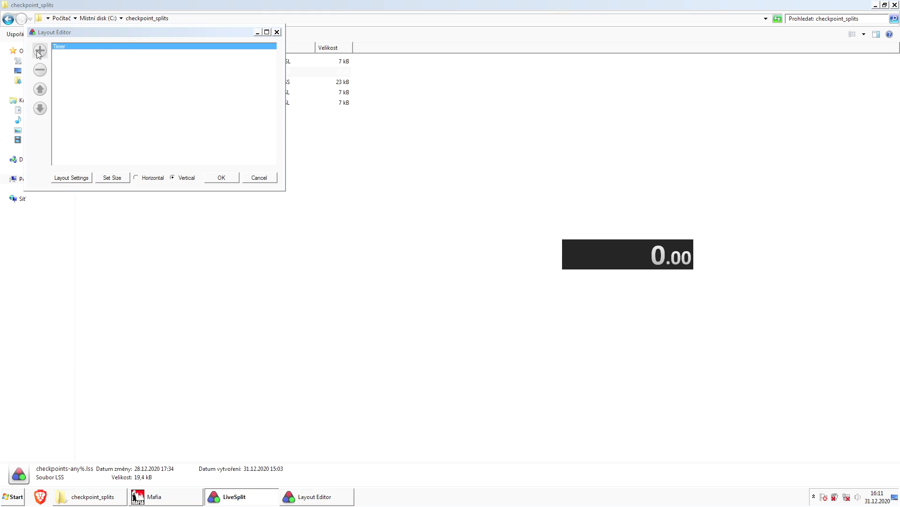
pyautogui.click(36, 50)
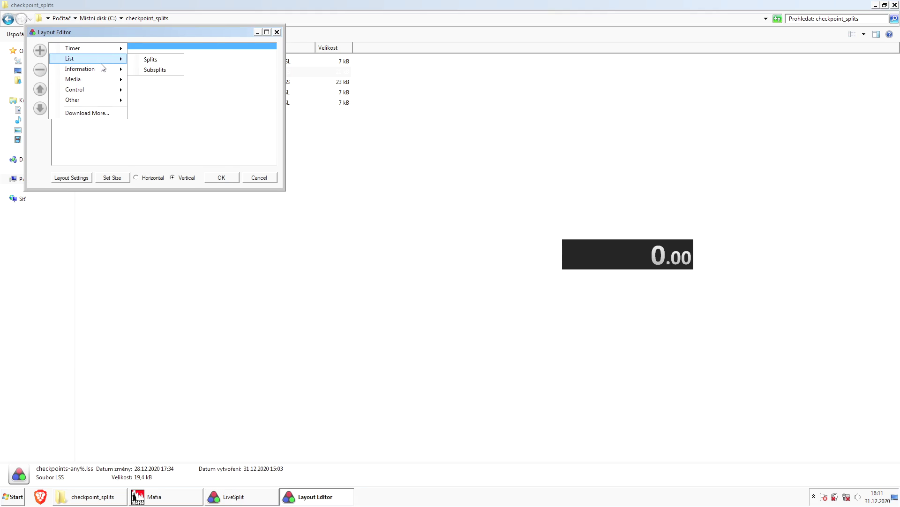
pyautogui.click(150, 60)
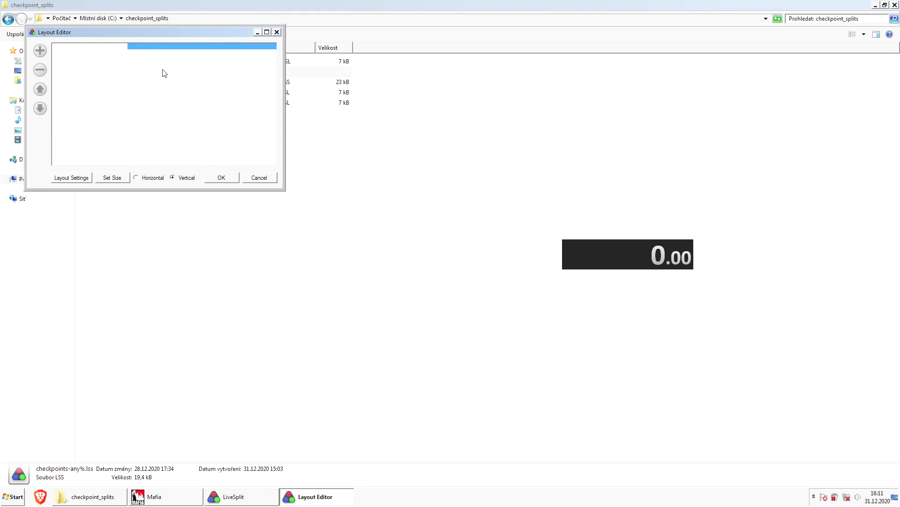
pyautogui.click(40, 89)
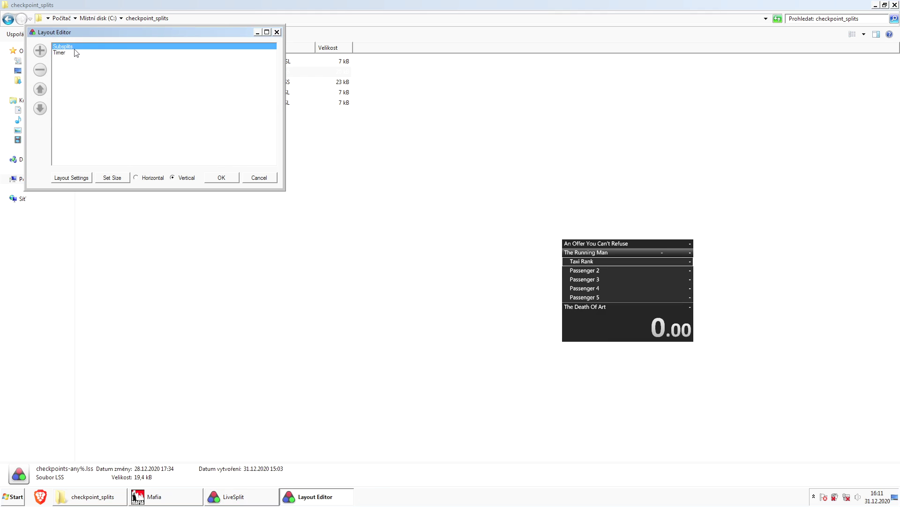
# Set the Subsplits Total Splits to 15 and confirm
pyautogui.doubleClick(73, 48)
pyautogui.scroll(-10, 275, 181)
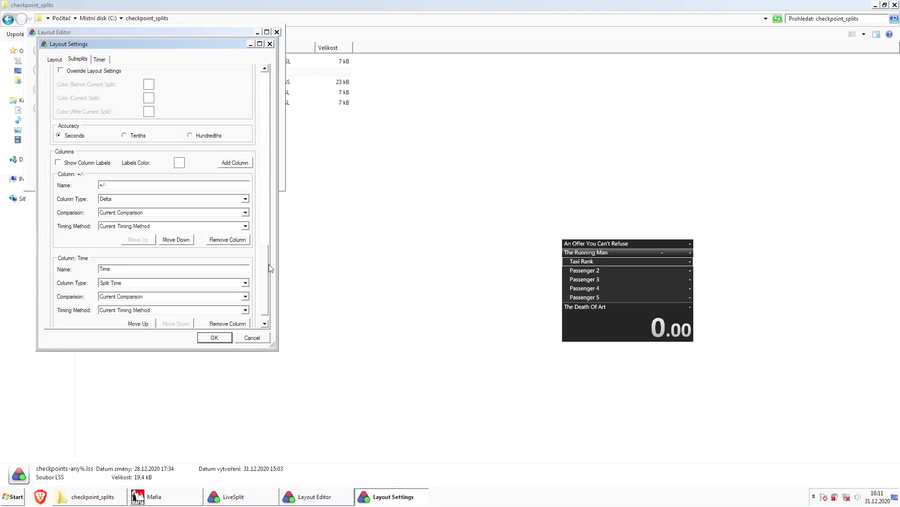
pyautogui.scroll(10, 275, 179)
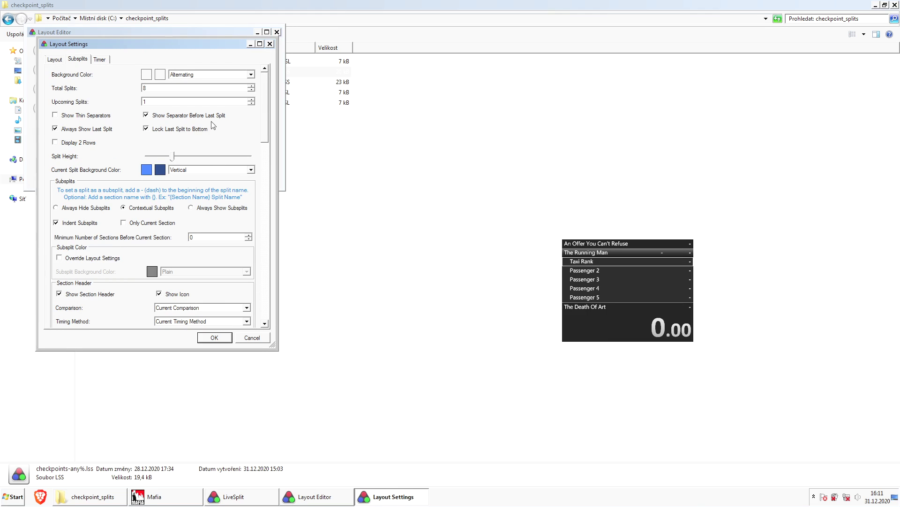
pyautogui.press('BackSpace')
pyautogui.write('5')
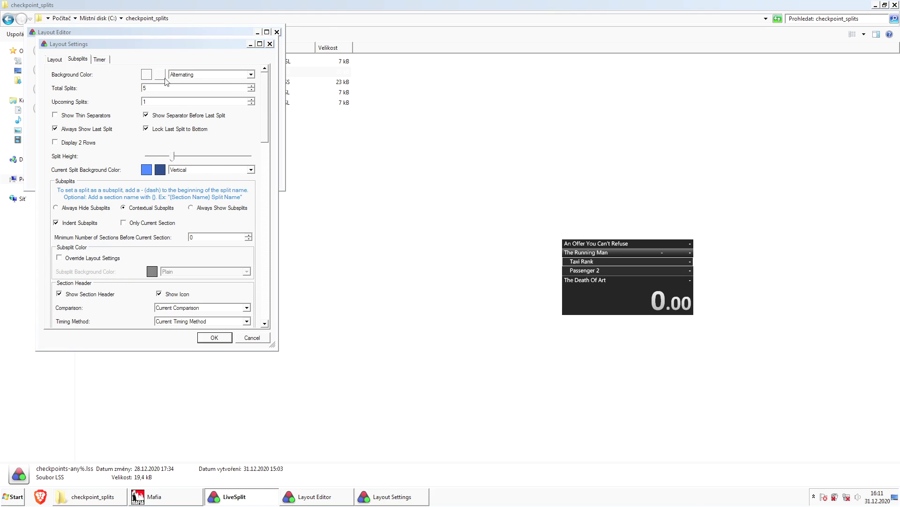
pyautogui.click(140, 87)
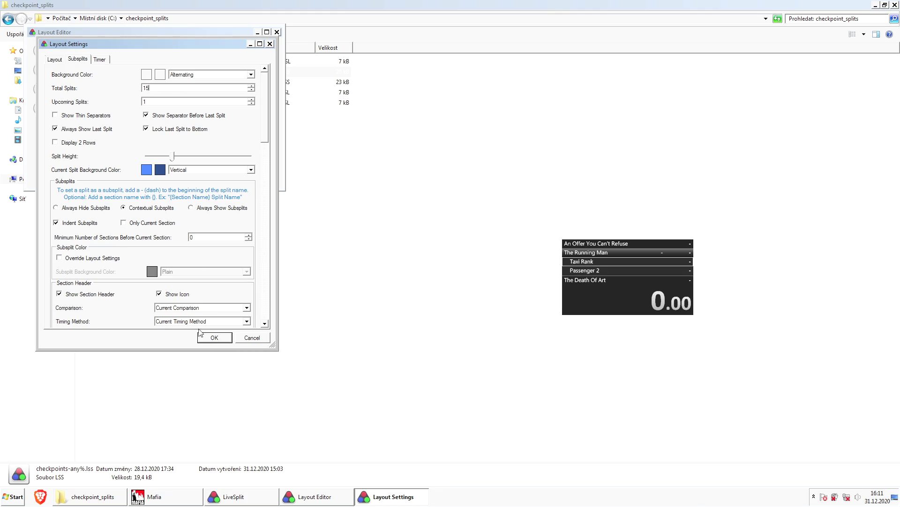
pyautogui.click(223, 338)
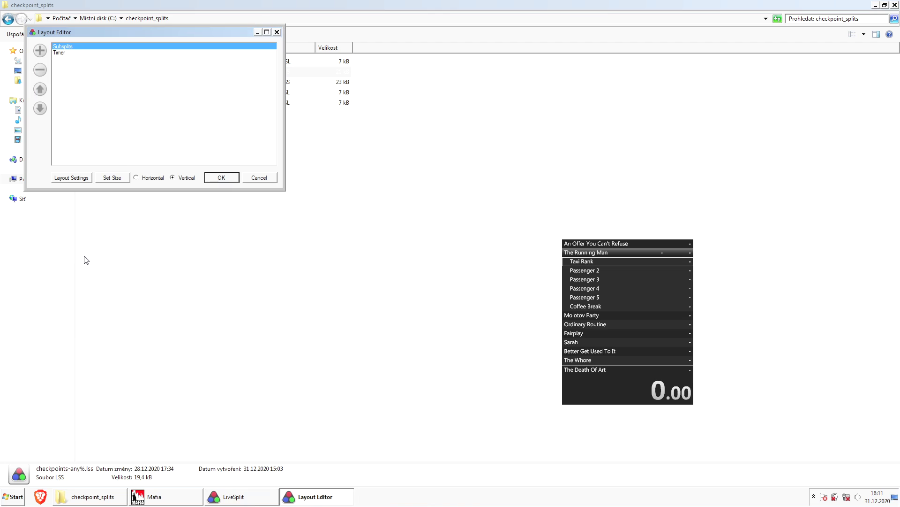
# Add a Scriptable Auto Splitter component to the layout
pyautogui.click(39, 51)
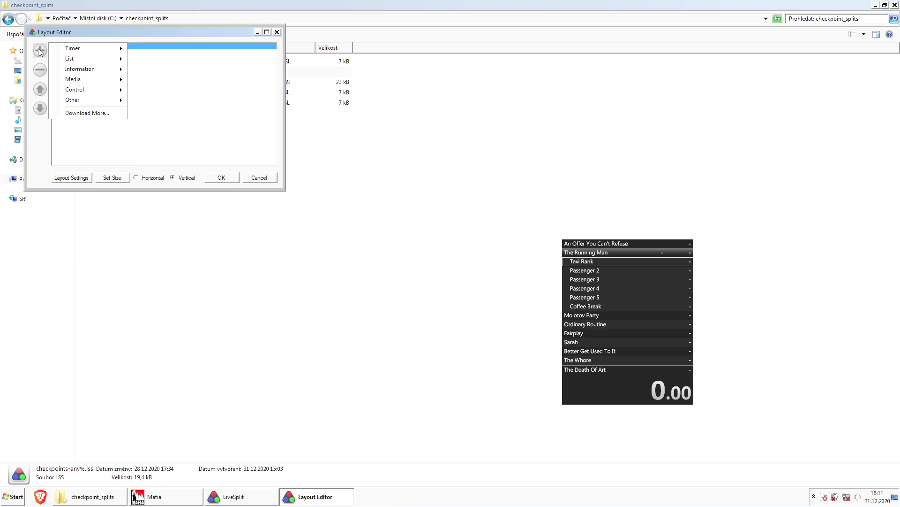
pyautogui.moveTo(105, 89)
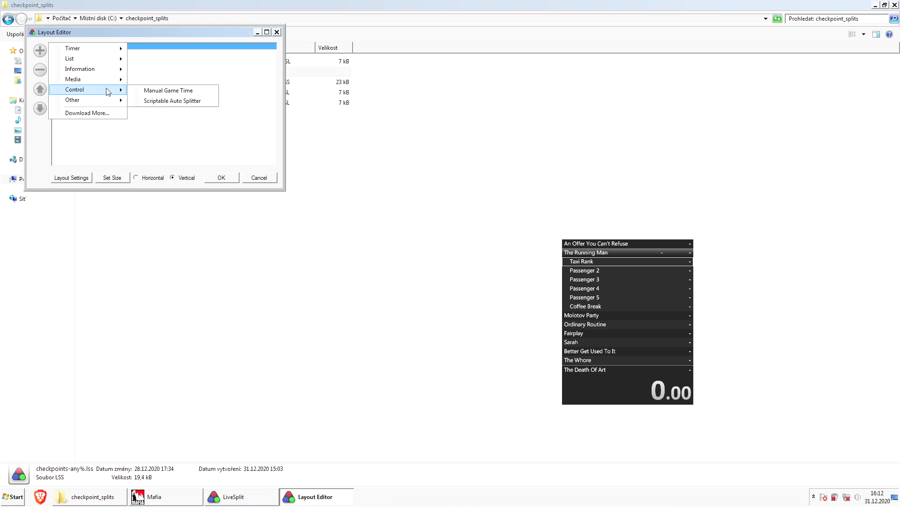
pyautogui.click(179, 104)
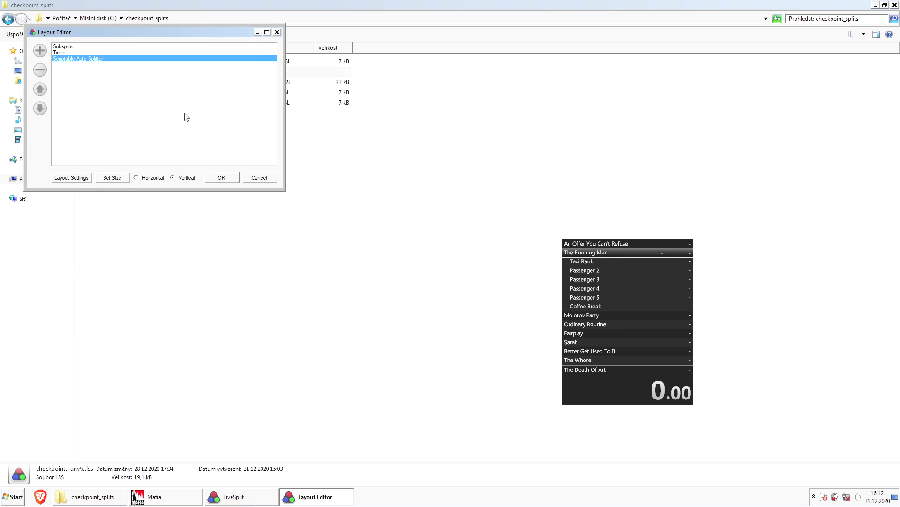
# Load checkpoints.asl into the auto splitter, enable checkpoint splitting, and keep the layout changes
pyautogui.doubleClick(100, 58)
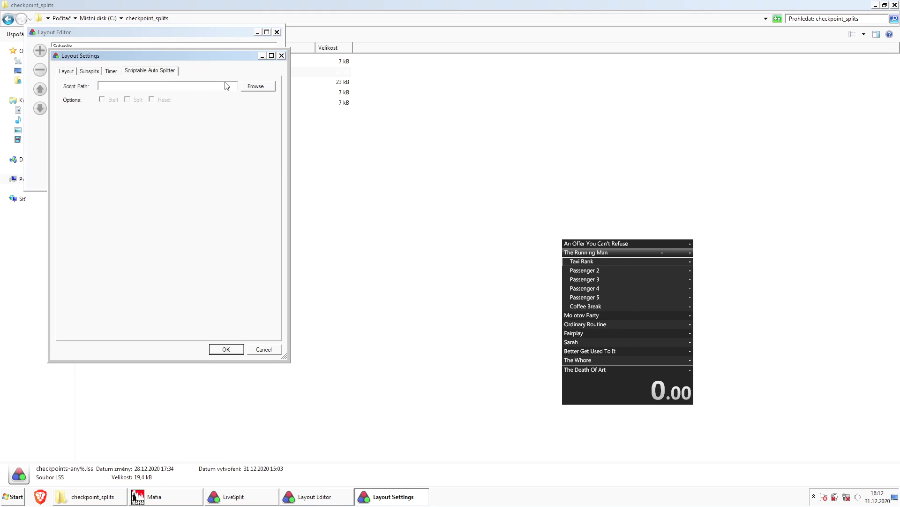
pyautogui.click(258, 86)
pyautogui.click(163, 126)
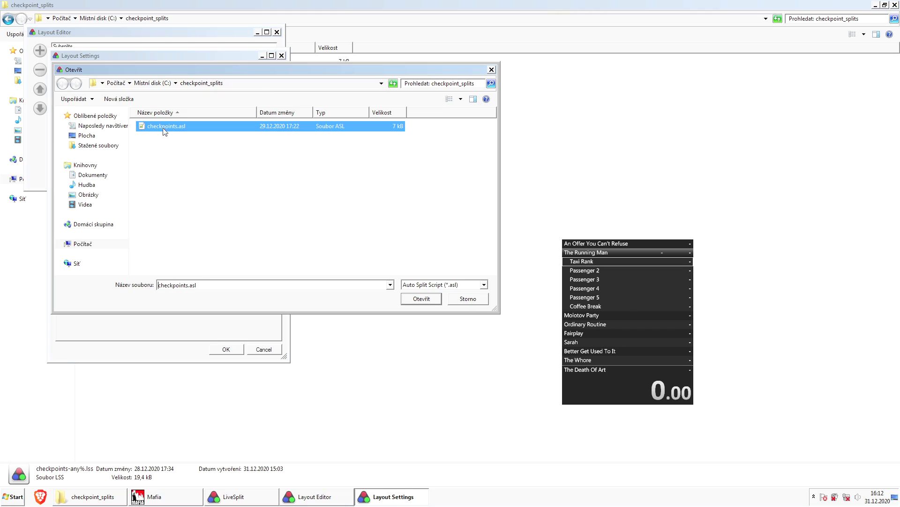
pyautogui.click(425, 304)
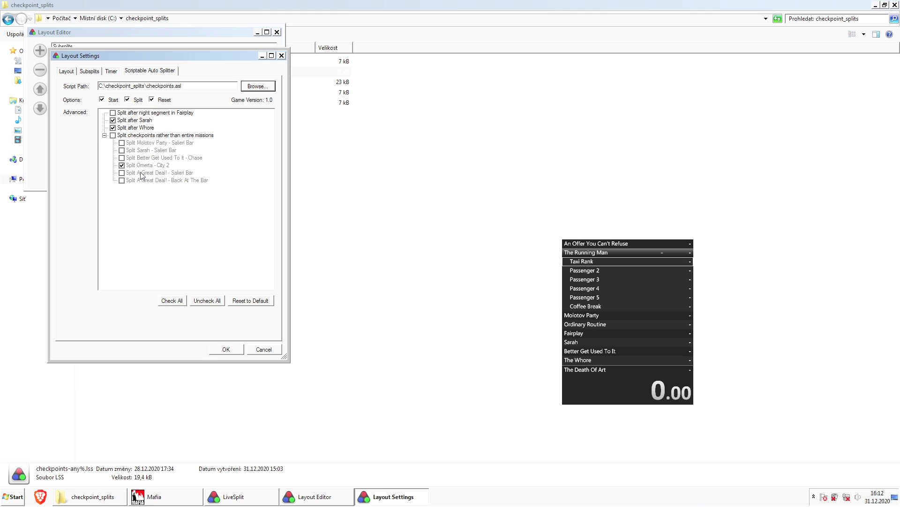
pyautogui.click(112, 136)
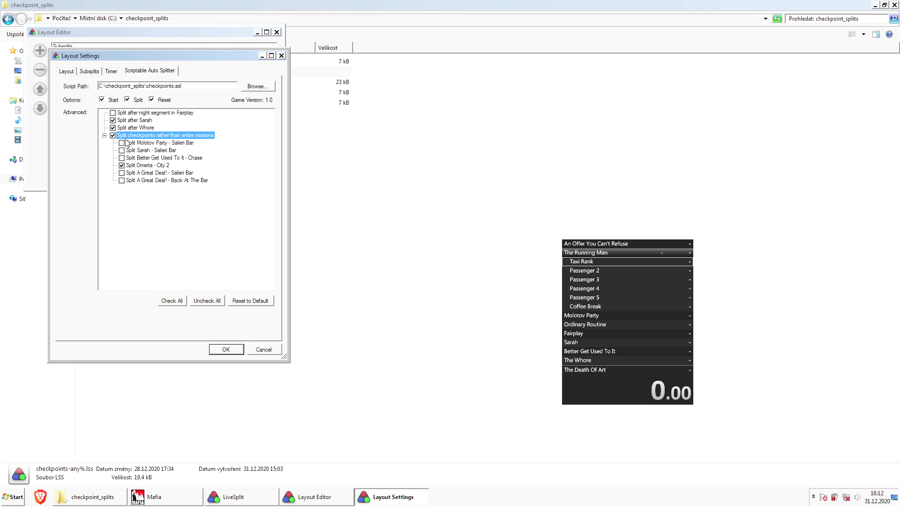
pyautogui.click(236, 350)
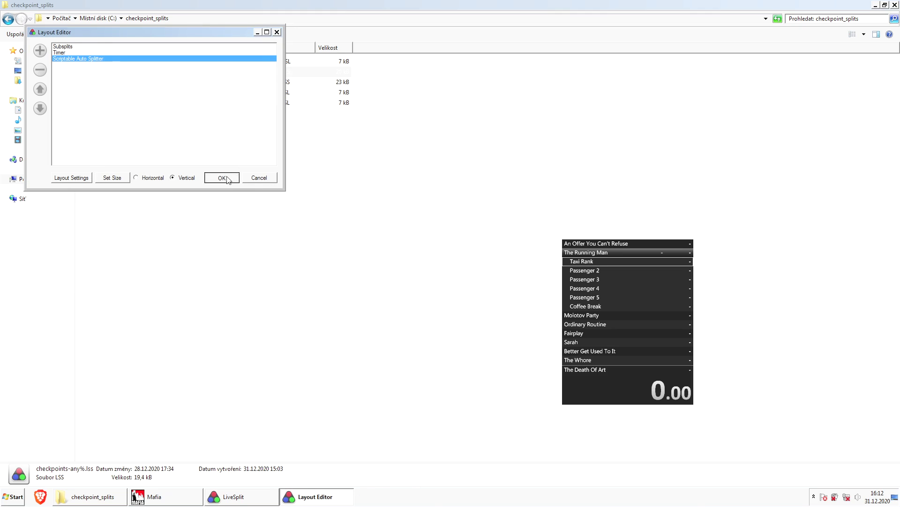
pyautogui.click(235, 180)
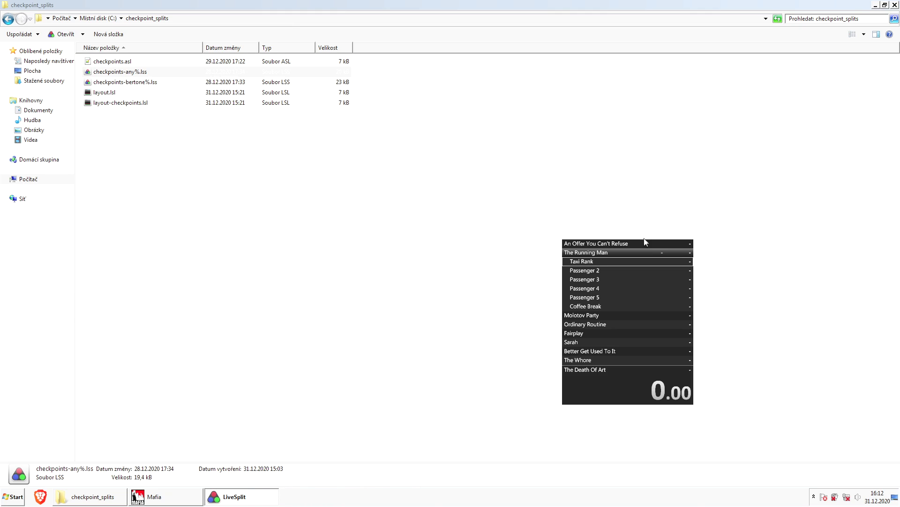
# Open the splits editor and toggle the game's built-in autosplitting on, then off again
pyautogui.rightClick(602, 270)
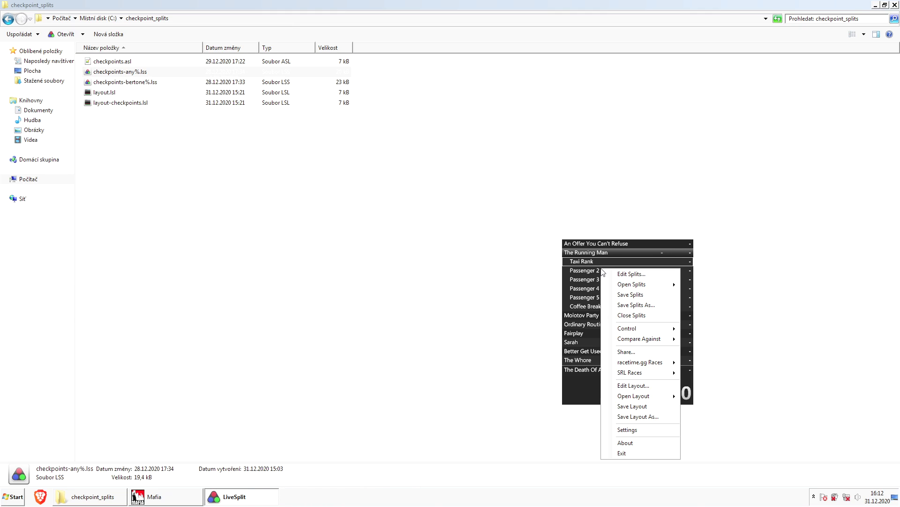
pyautogui.click(661, 276)
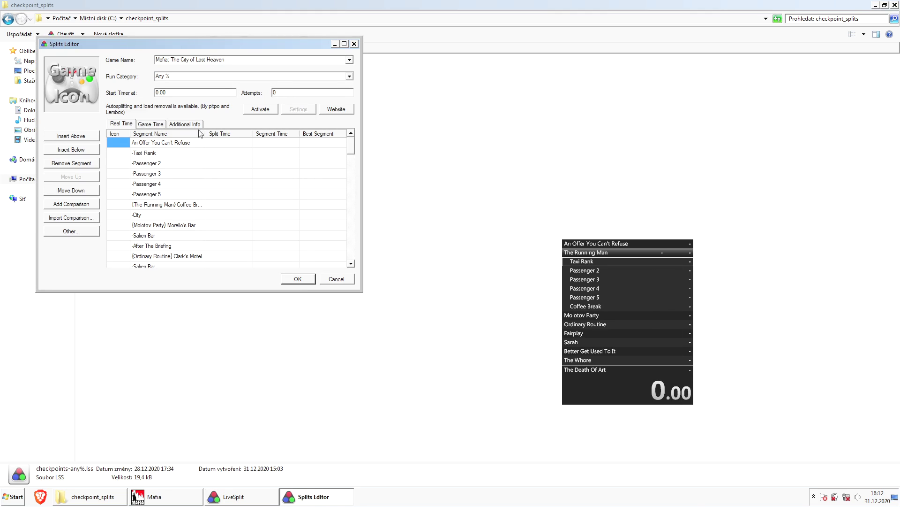
pyautogui.click(266, 111)
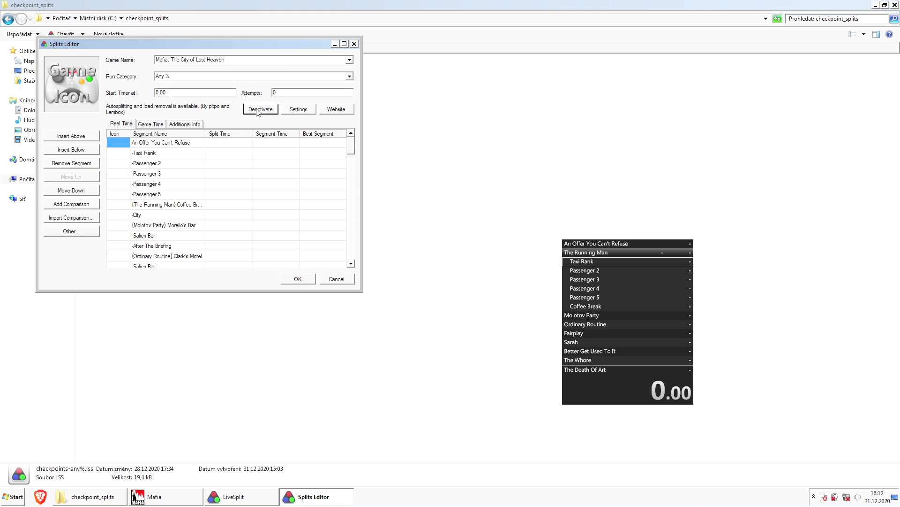
pyautogui.click(257, 111)
pyautogui.scroll(-3, 356, 152)
pyautogui.scroll(3, 356, 147)
# Rename the -Taxi Rank segment to -Passenger 1 and save the splits
pyautogui.click(166, 157)
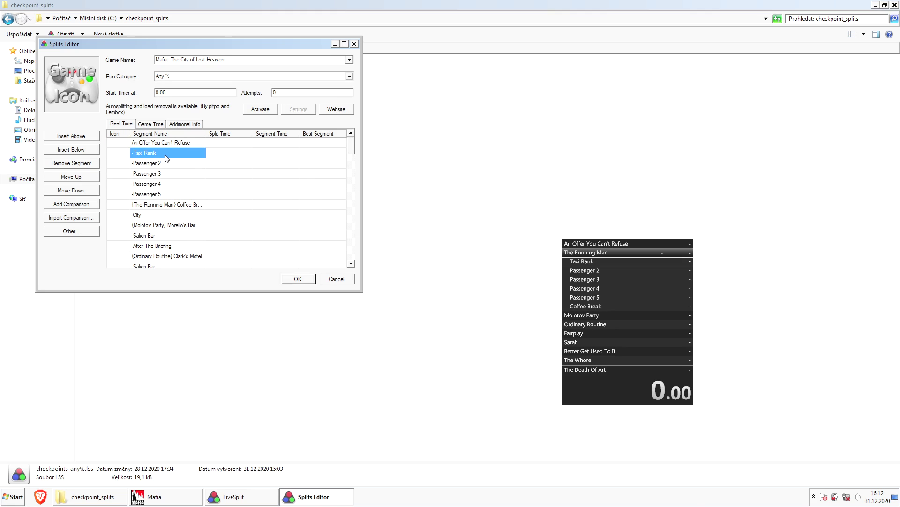
pyautogui.click(166, 156)
pyautogui.moveTo(157, 153); pyautogui.dragTo(135, 153)
pyautogui.rightClick(138, 154)
pyautogui.press('Escape')
pyautogui.write('Passenger 1')
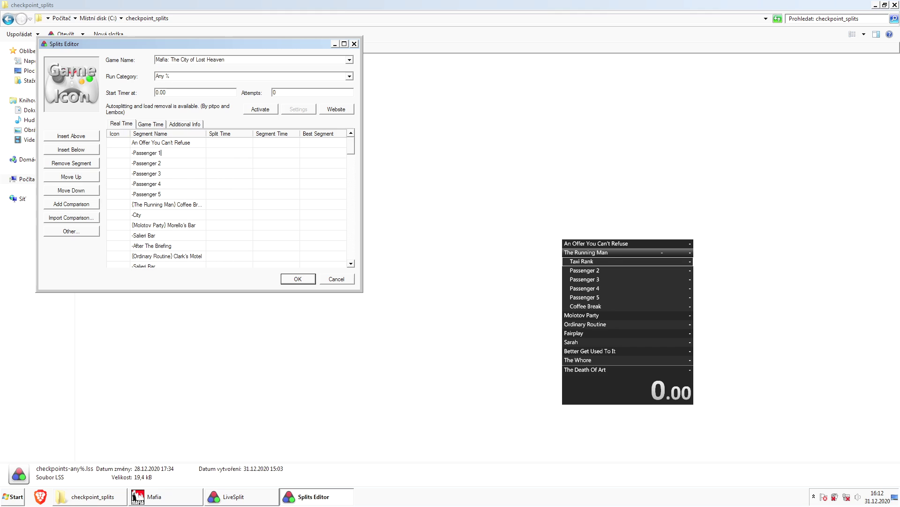
pyautogui.press('Return')
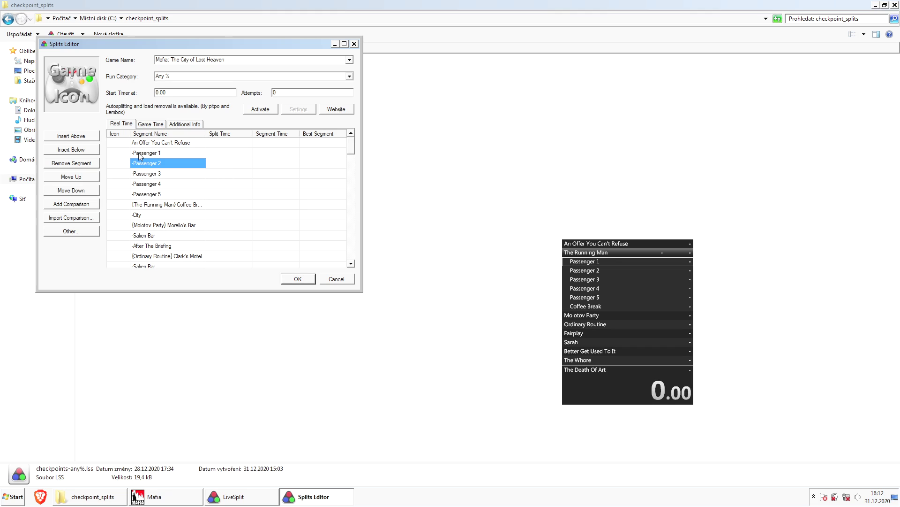
pyautogui.click(309, 279)
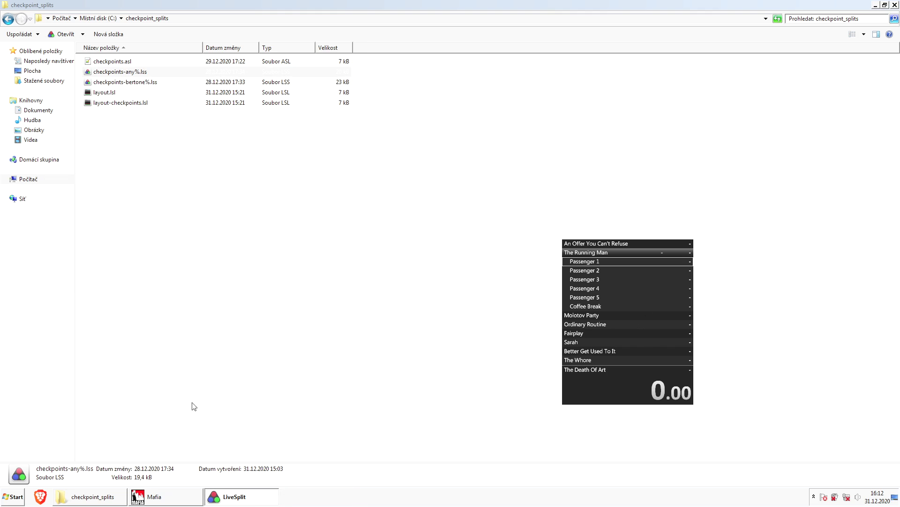
# Switch to Mafia and load the Passager 2 save from the saved games list
pyautogui.click(184, 497)
pyautogui.press('Down')
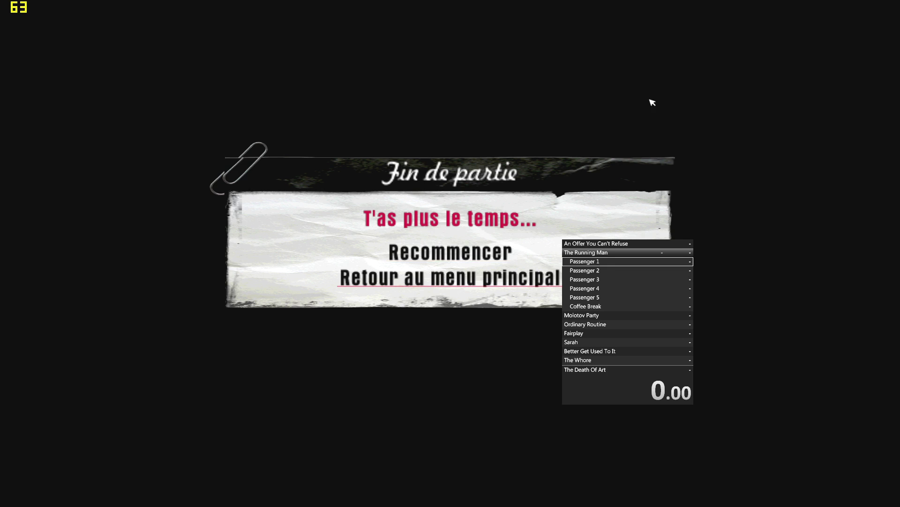
pyautogui.press('Return')
pyautogui.press('Return')
pyautogui.press('Up')
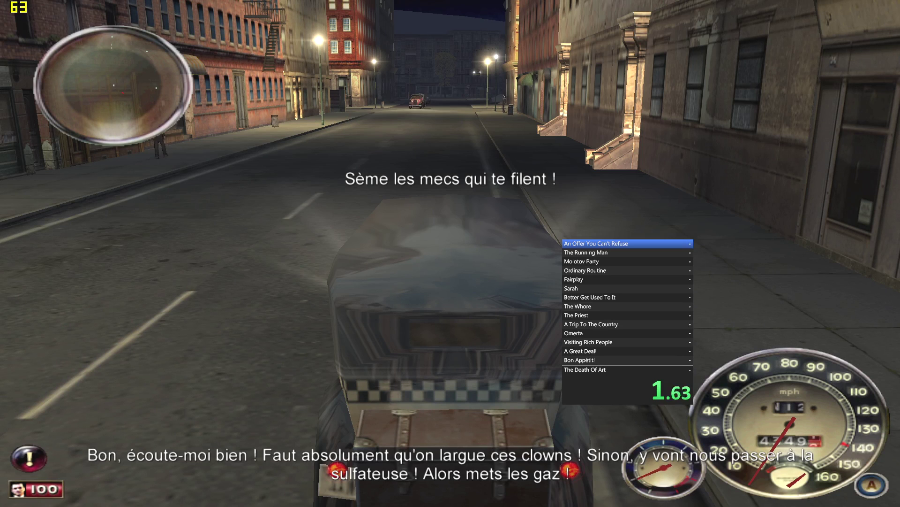
pyautogui.press('Escape')
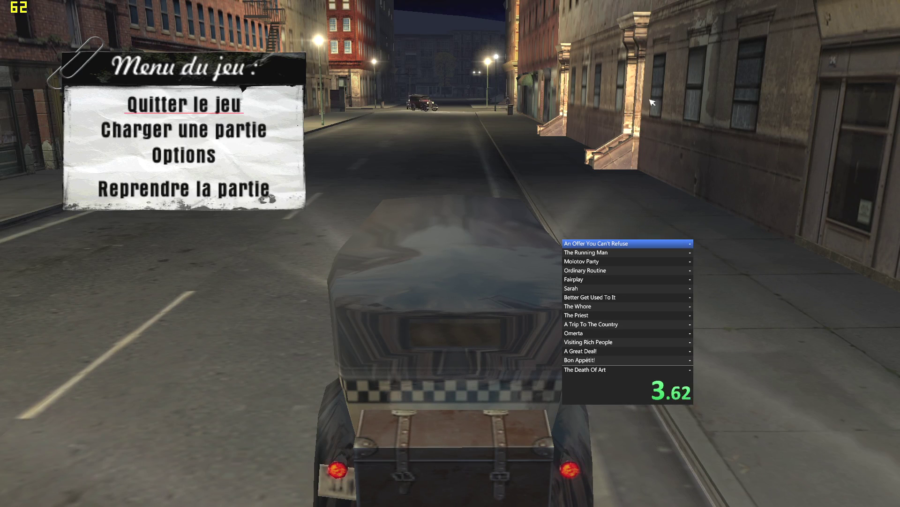
pyautogui.press('Return')
pyautogui.press('Down')
pyautogui.press('Down')
pyautogui.press('Down')
pyautogui.press('Down')
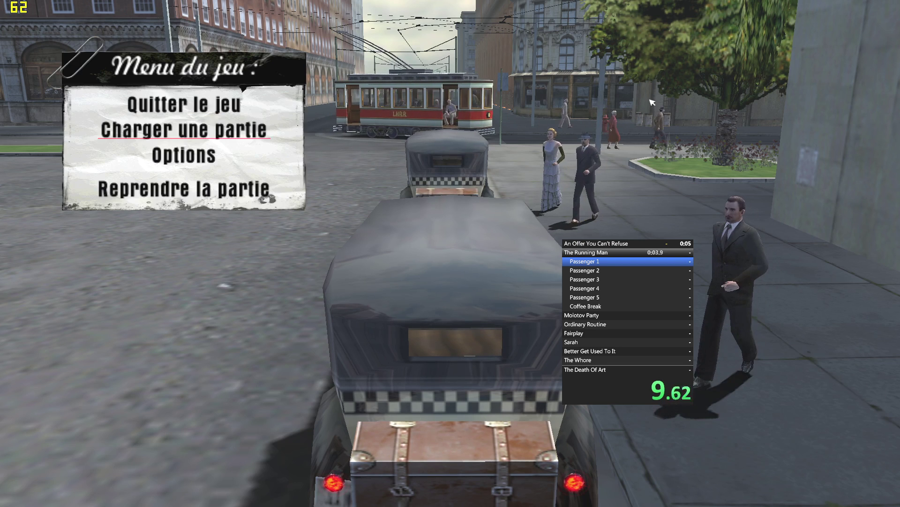
pyautogui.press('Return')
pyautogui.press('Down')
pyautogui.press('Down')
pyautogui.press('Down')
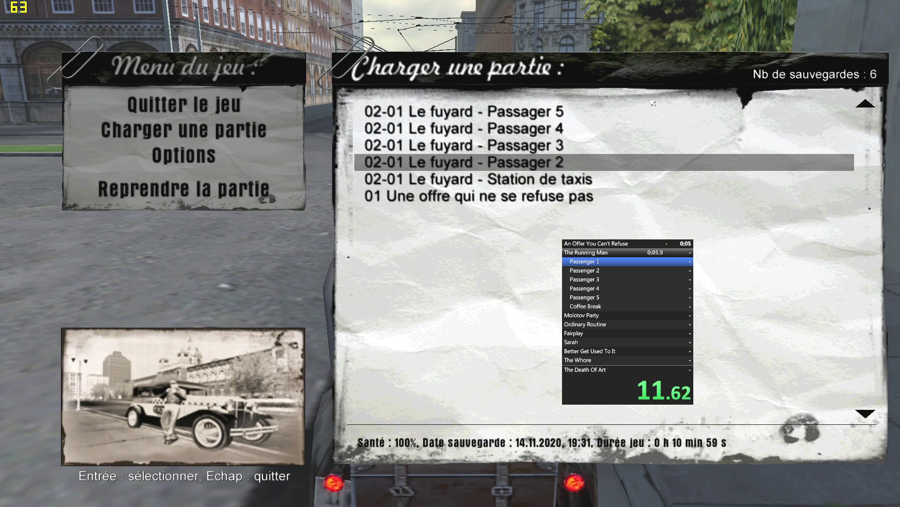
pyautogui.press('Return')
# Load the Passager 3 save, then switch away from the game
pyautogui.press('Escape')
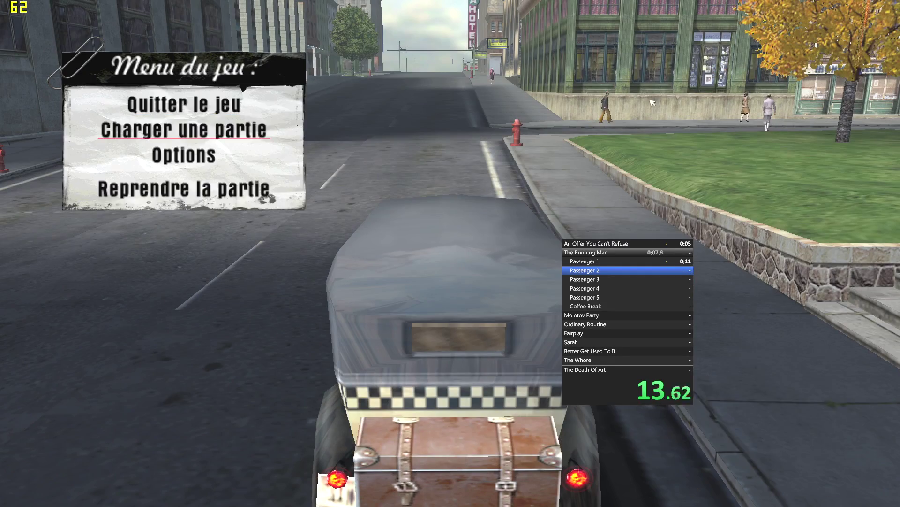
pyautogui.press('Return')
pyautogui.press('Down')
pyautogui.press('Down')
pyautogui.press('Return')
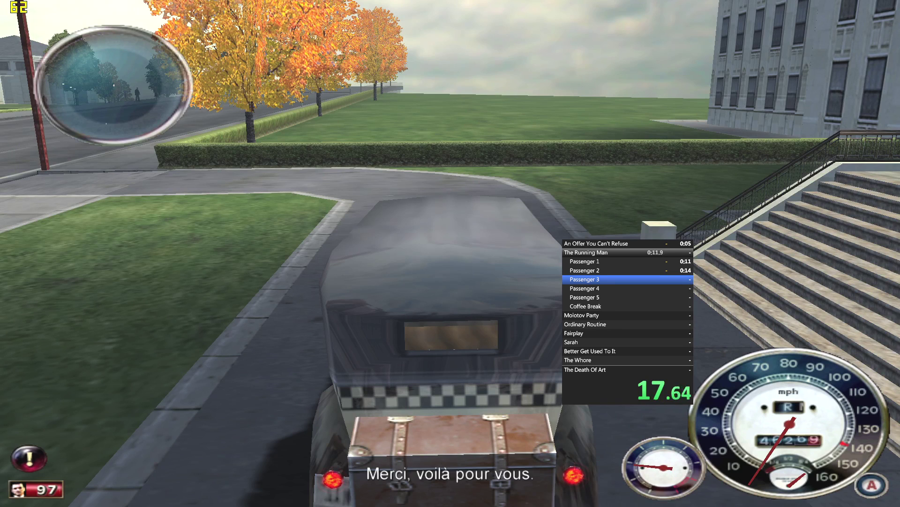
pyautogui.hotkey('alt', 'Tab')
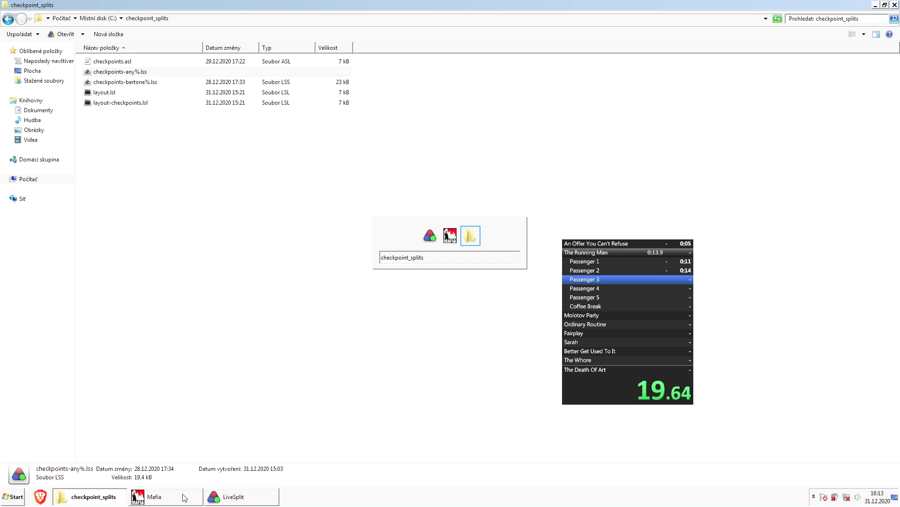
# Move the LiveSplit window higher and check the -City row in the splits editor
pyautogui.click(320, 203)
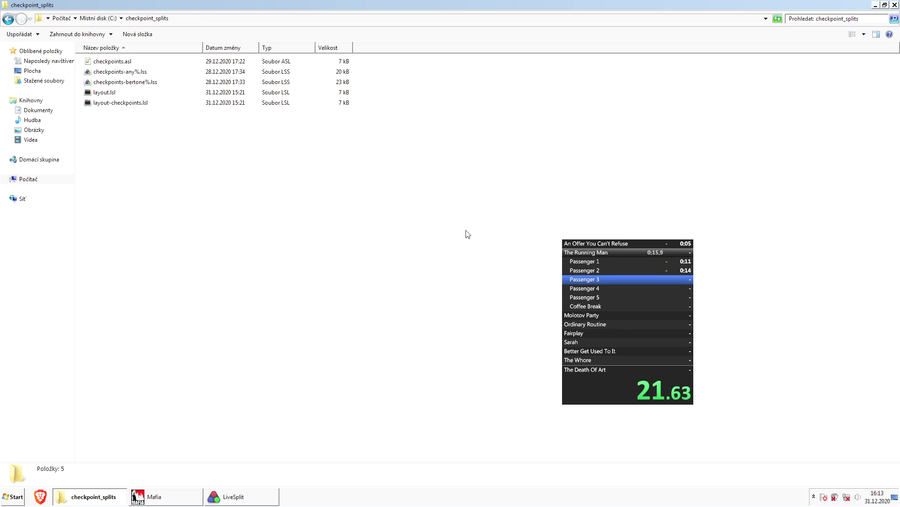
pyautogui.moveTo(628, 331); pyautogui.dragTo(613, 231)
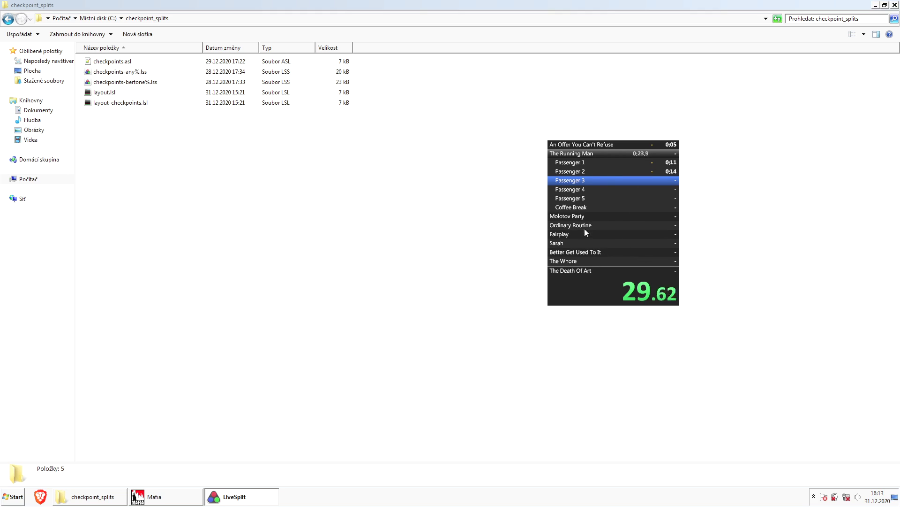
pyautogui.rightClick(578, 181)
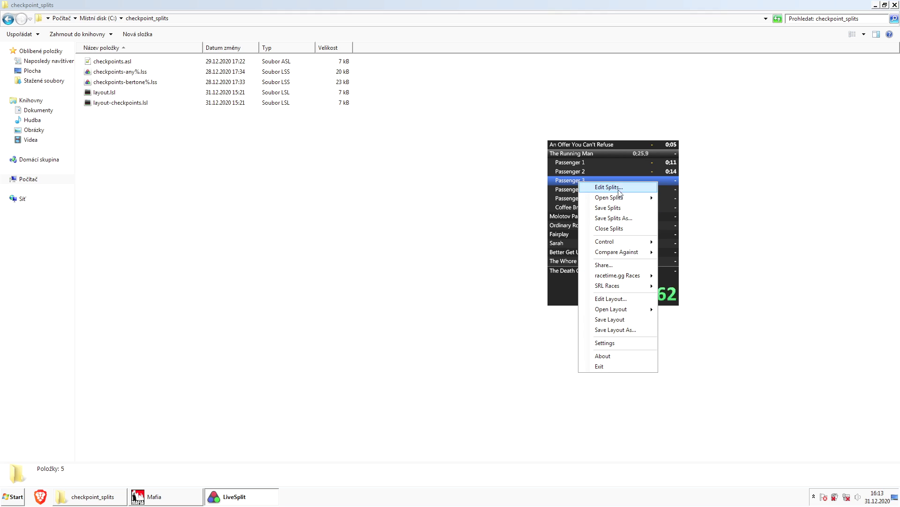
pyautogui.click(599, 161)
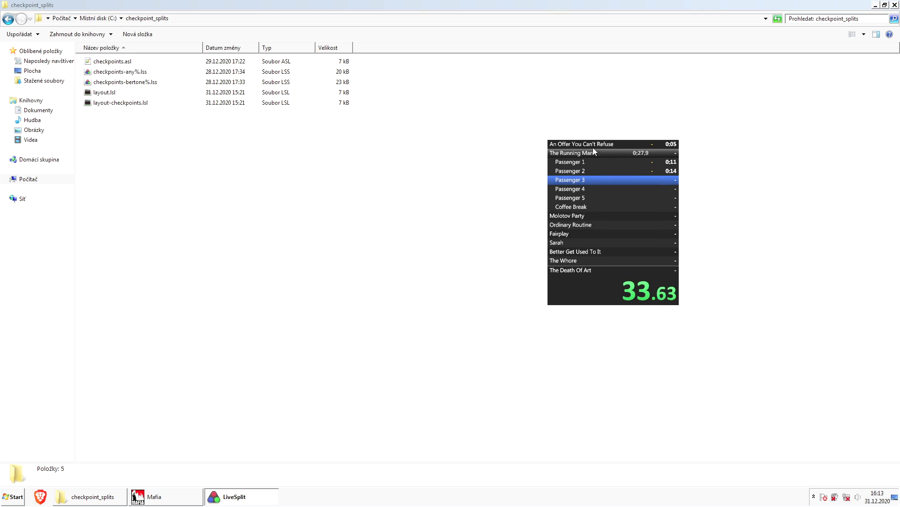
pyautogui.rightClick(601, 174)
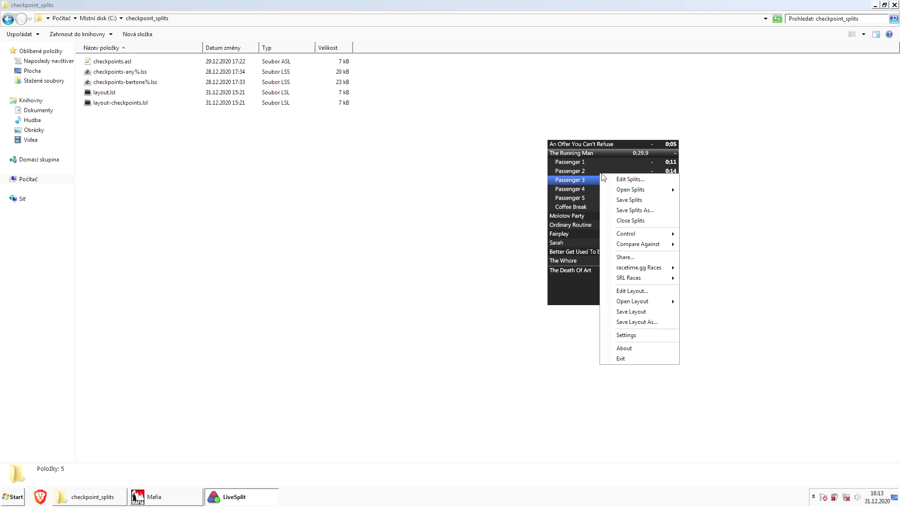
pyautogui.click(651, 178)
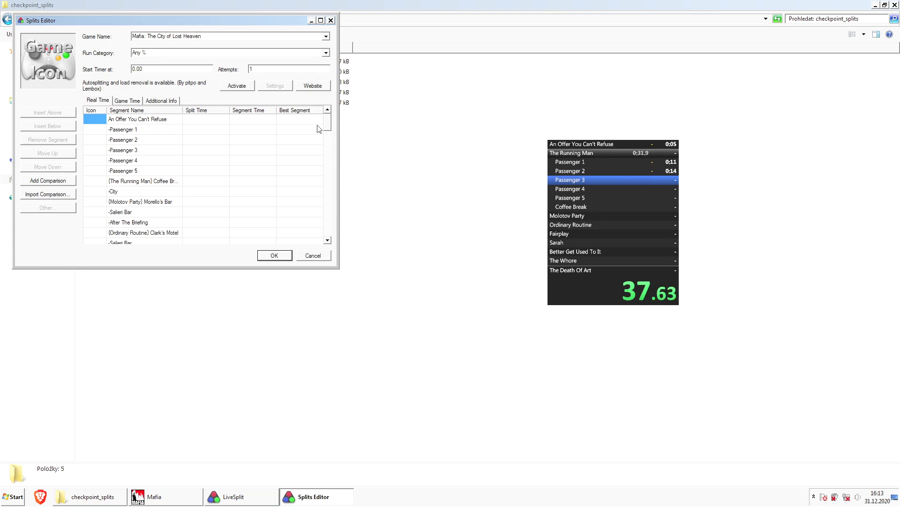
pyautogui.moveTo(328, 123); pyautogui.dragTo(329, 173)
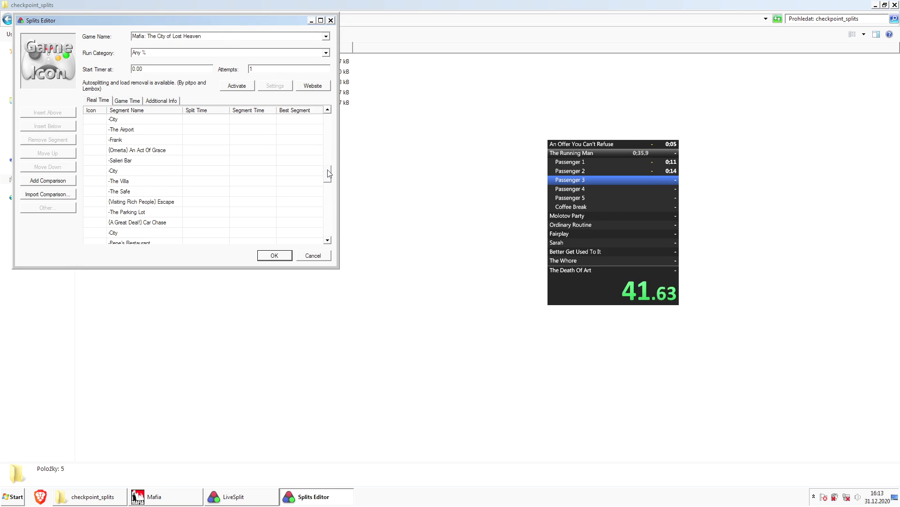
pyautogui.click(133, 171)
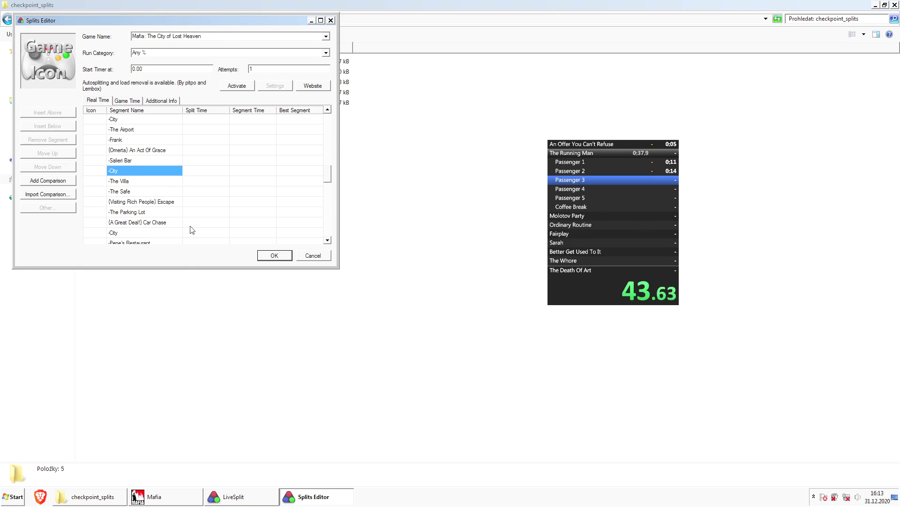
pyautogui.click(274, 256)
# Reset the timer, declining to update the best times
pyautogui.rightClick(607, 241)
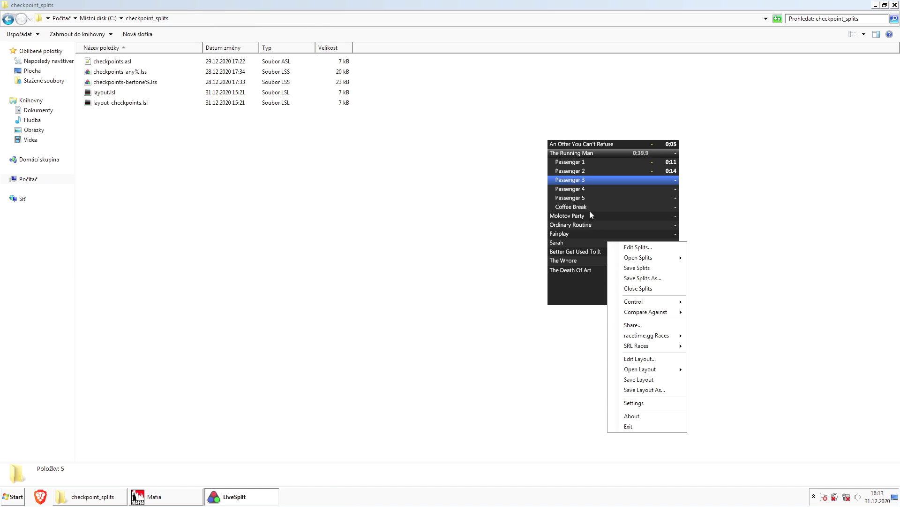
pyautogui.click(588, 207)
pyautogui.press('KP_3')
pyautogui.press('Tab')
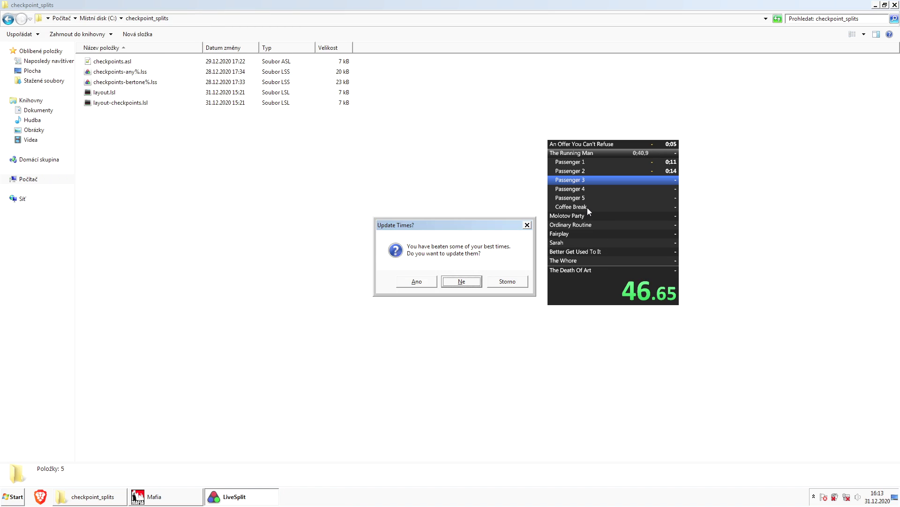
pyautogui.press('Return')
# Insert a segment named '-City 2' right after -City and save the splits
pyautogui.rightClick(587, 207)
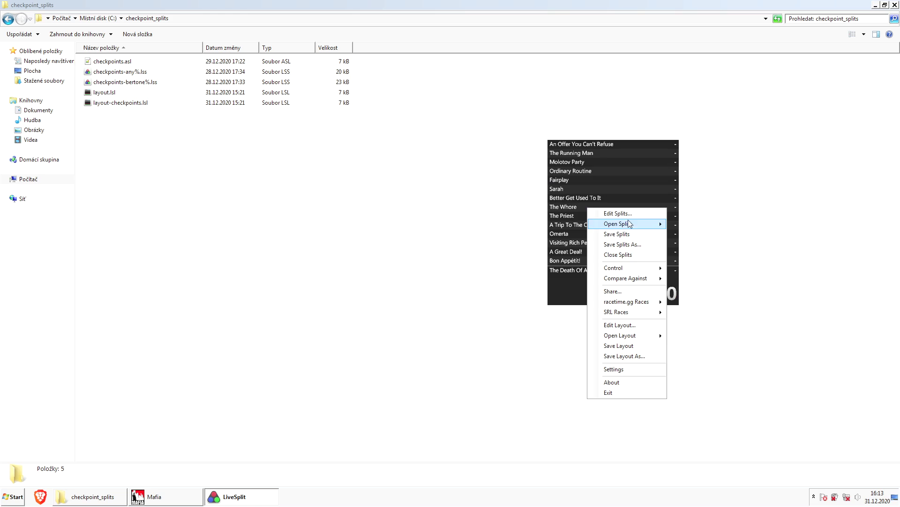
pyautogui.click(609, 212)
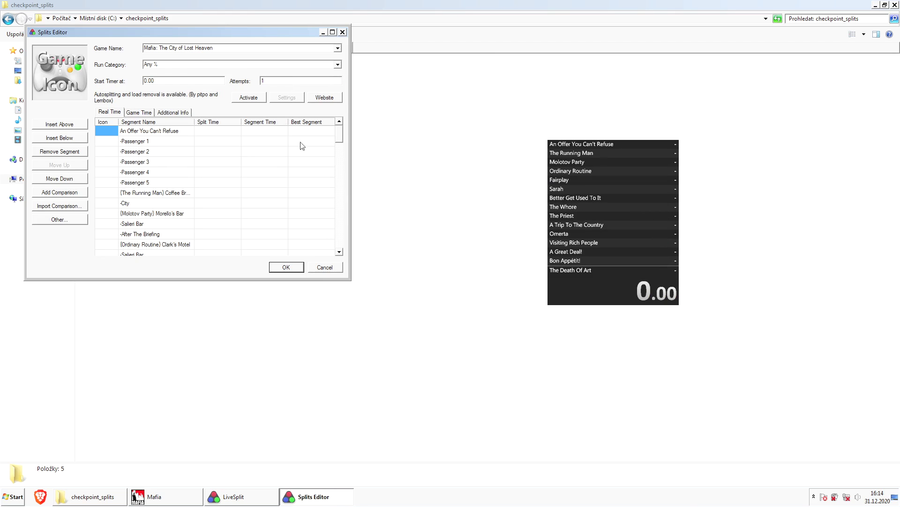
pyautogui.moveTo(340, 135); pyautogui.dragTo(339, 184)
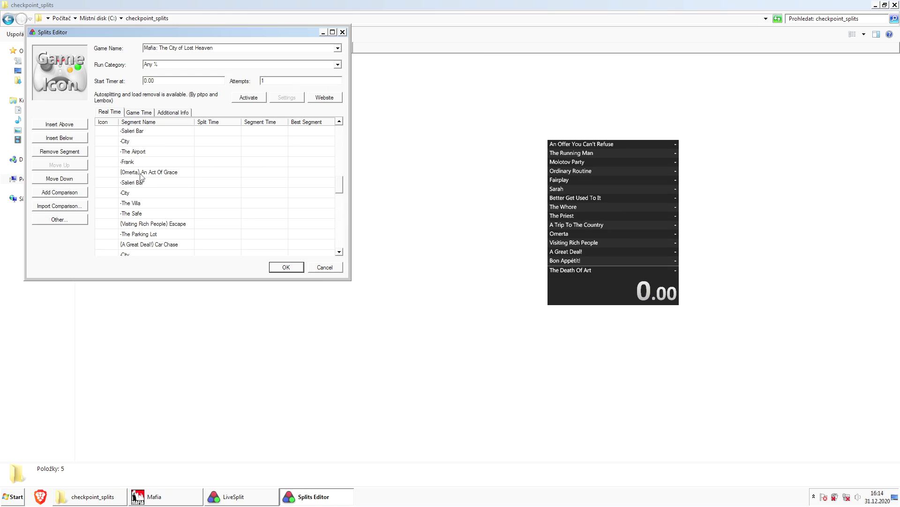
pyautogui.click(126, 185)
pyautogui.click(133, 193)
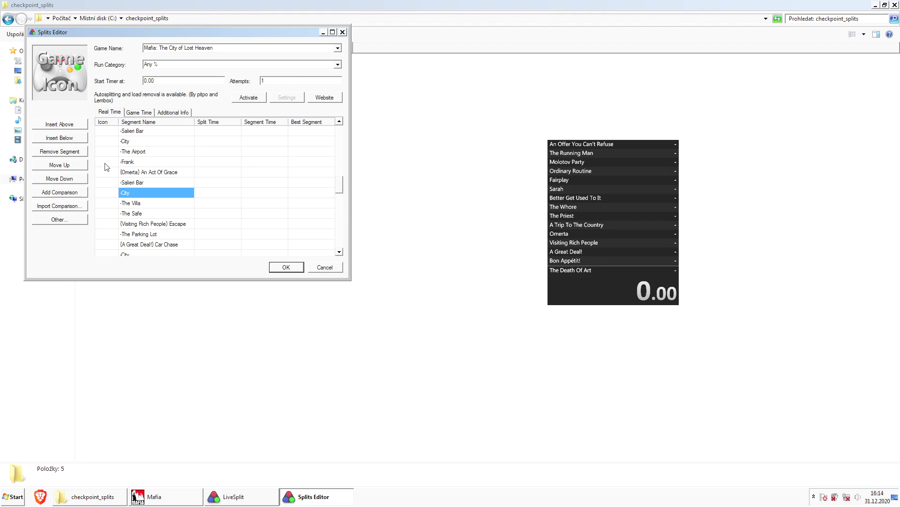
pyautogui.click(68, 139)
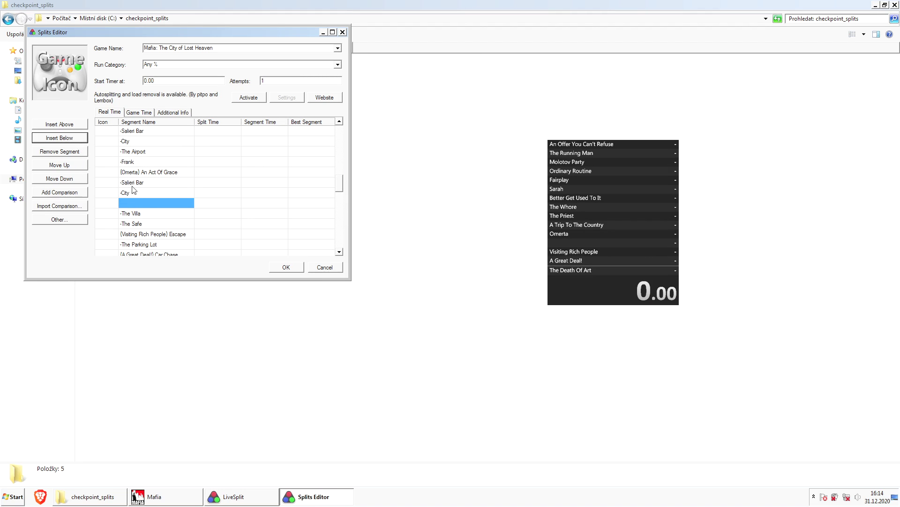
pyautogui.click(145, 199)
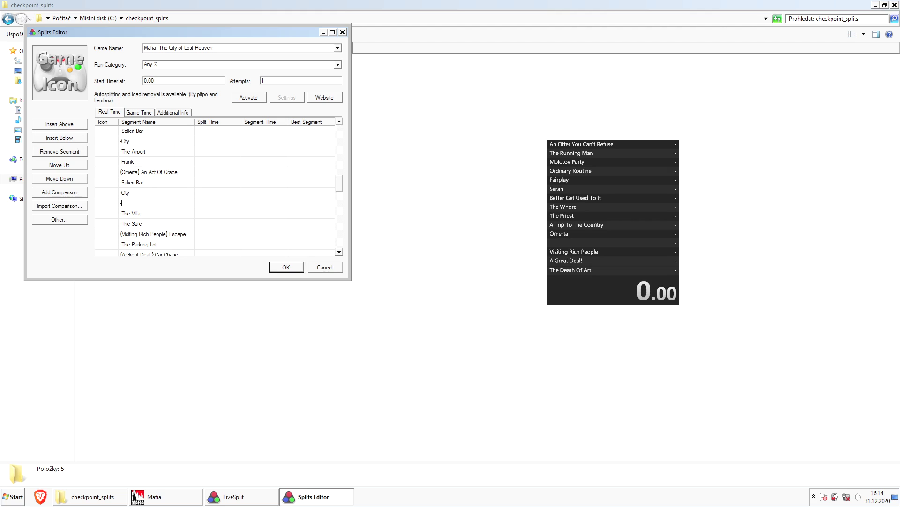
pyautogui.write('-City 2')
pyautogui.press('Return')
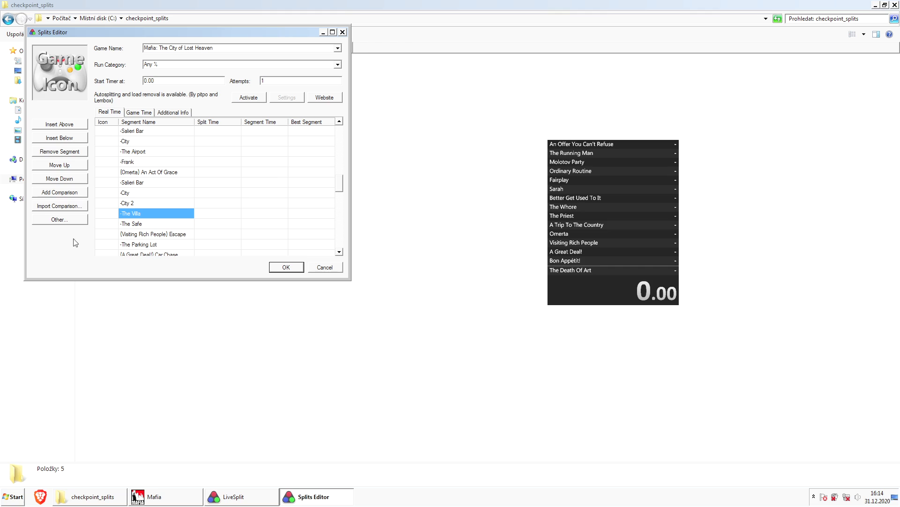
pyautogui.click(133, 203)
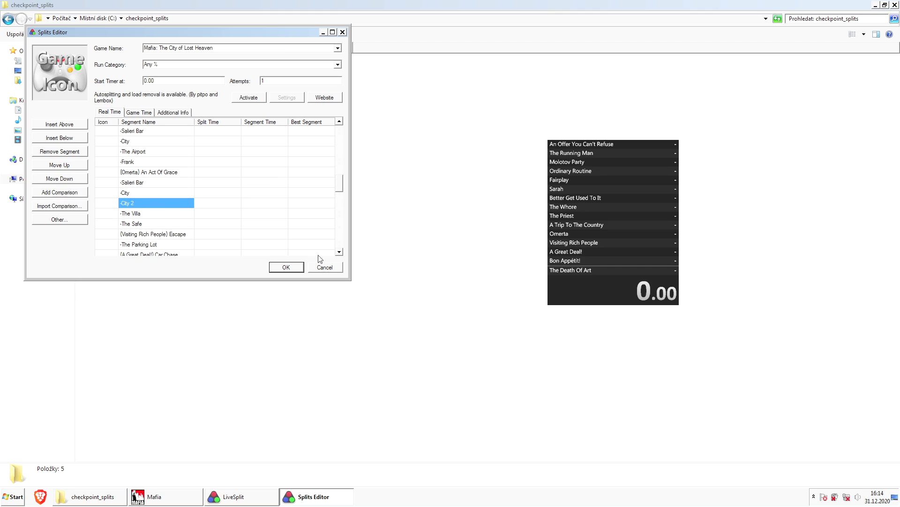
pyautogui.click(286, 267)
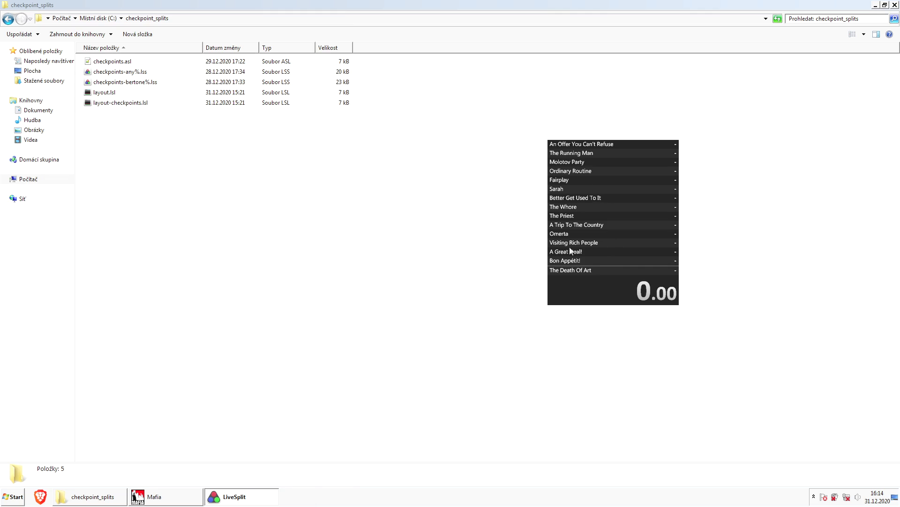